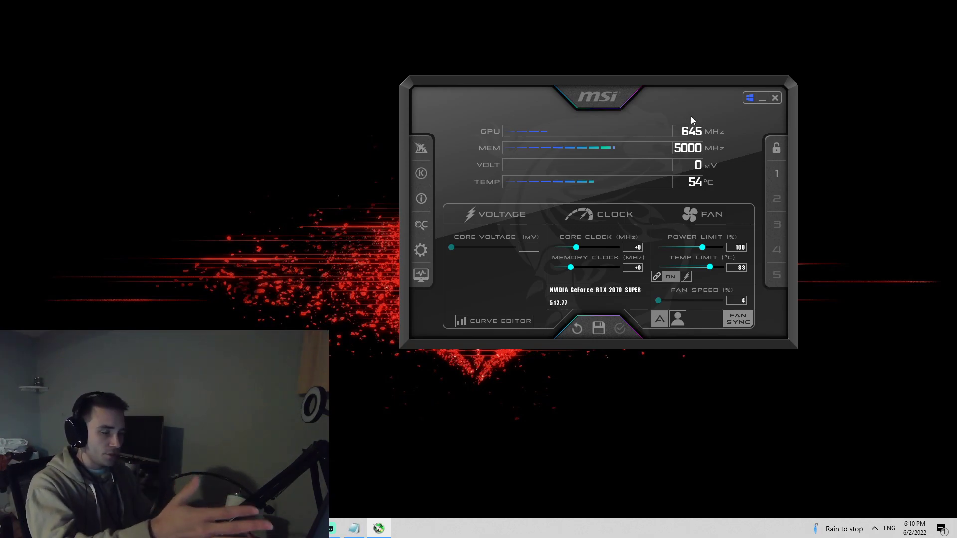
Minimize Afterburner and bring up Chrome on the MSI Afterburner download page.
click(761, 98)
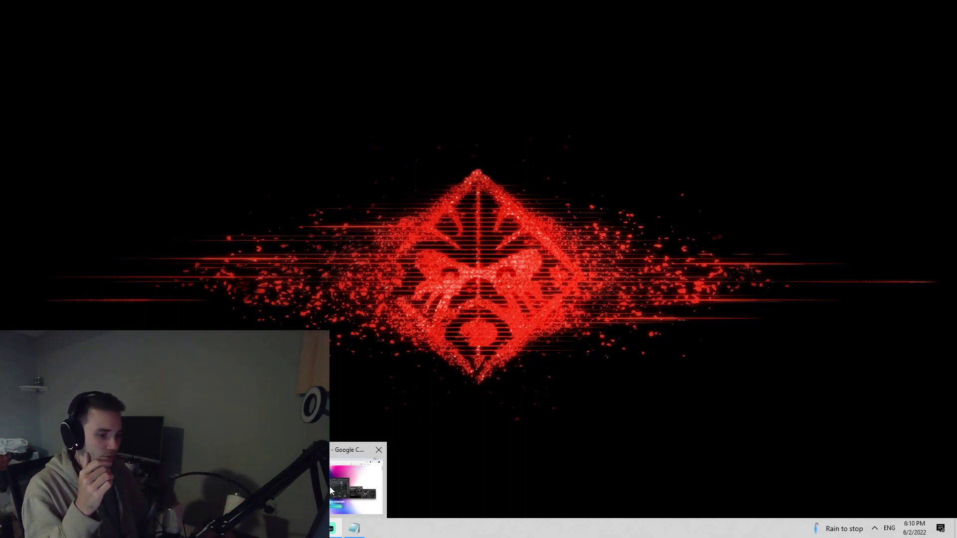
click(330, 486)
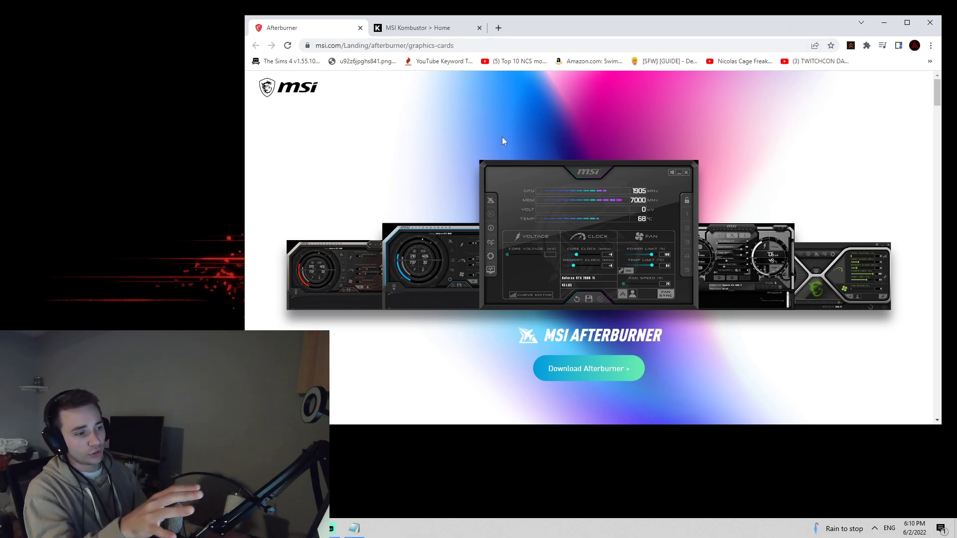
Switch Chrome to the MSI Kombustor tab.
click(415, 29)
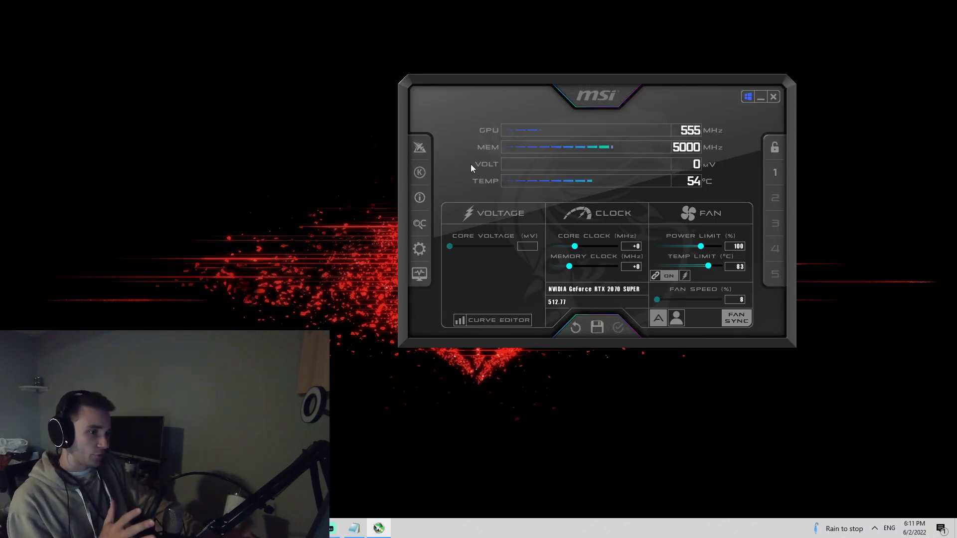
Launch MSI Kombustor from Afterburner's K sidebar icon.
click(418, 174)
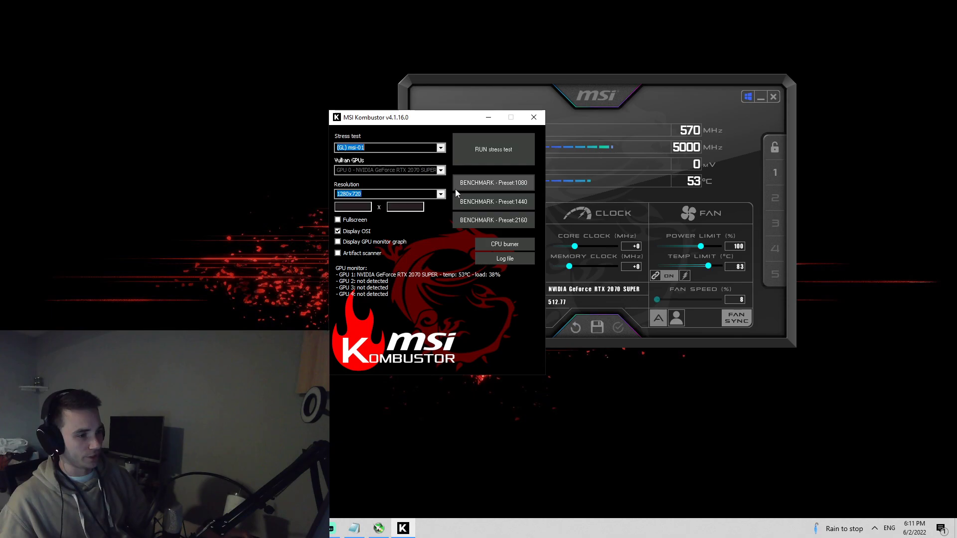
Separate the two windows and start the msi-01 stress test at 1280x720.
drag(448, 117, 205, 114)
drag(508, 80, 539, 86)
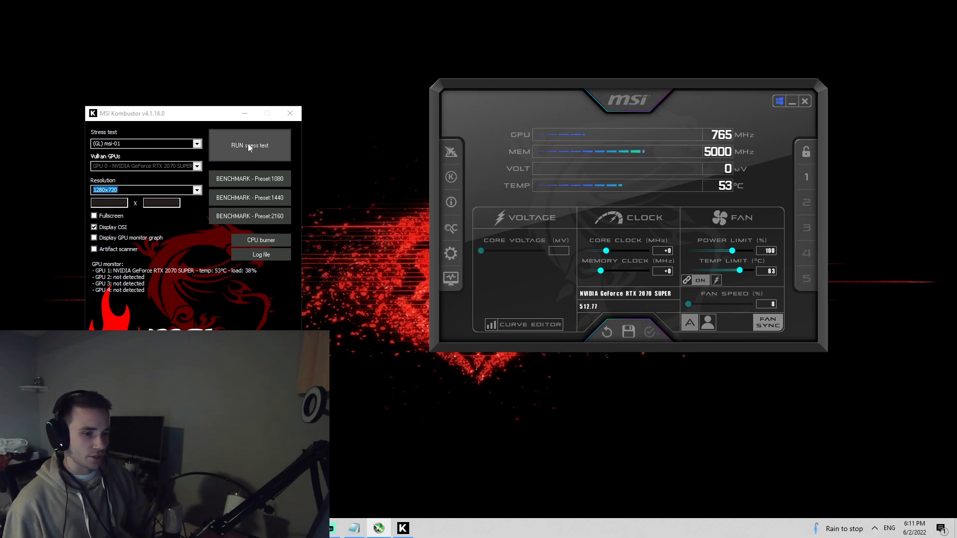
click(197, 190)
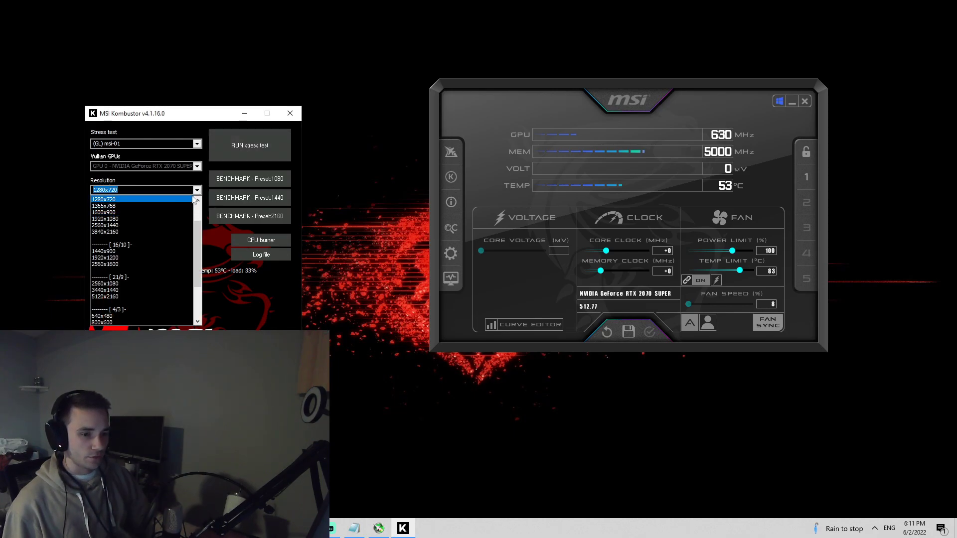
click(197, 190)
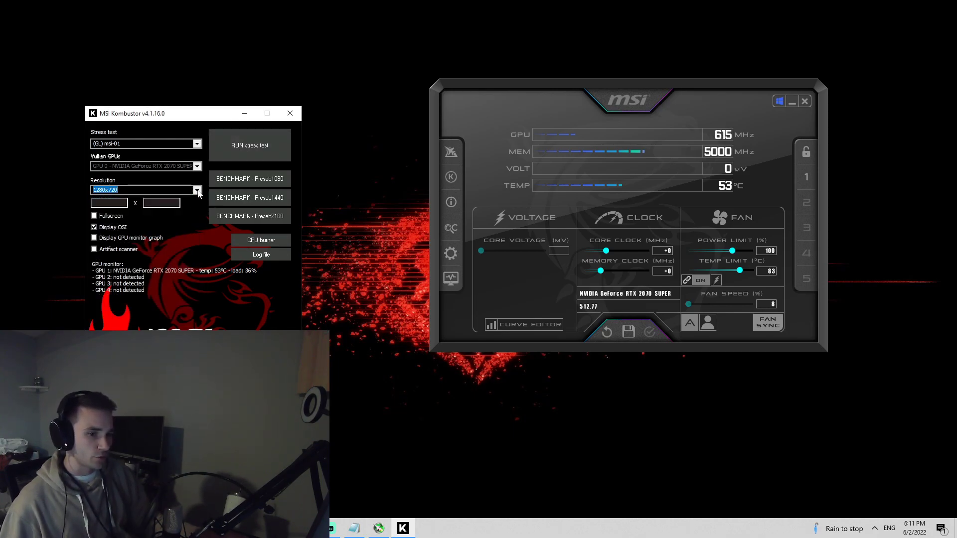
click(261, 147)
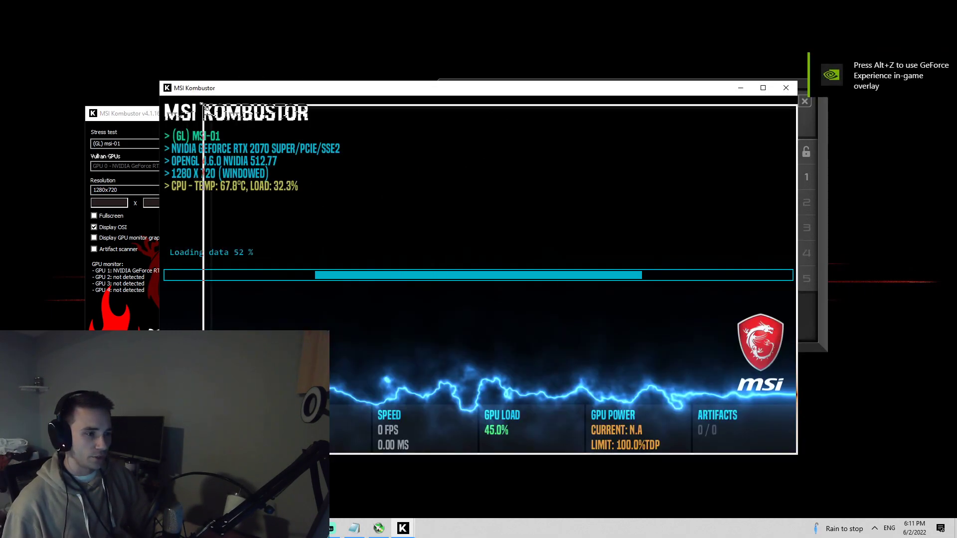
Shrink the stress-test window to the left side and raise the power limit to 120%.
drag(163, 84, 274, 134)
drag(439, 148, 166, 104)
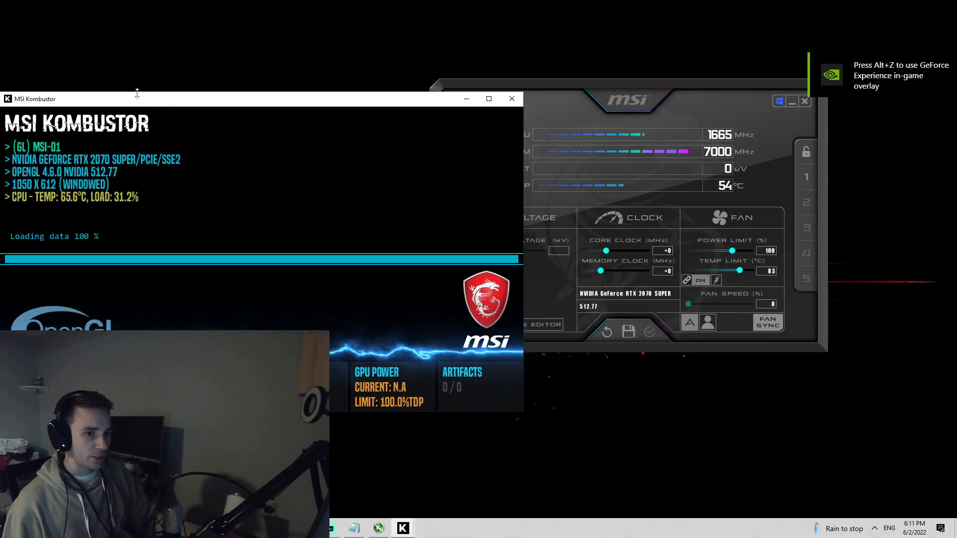
drag(16, 92, 56, 92)
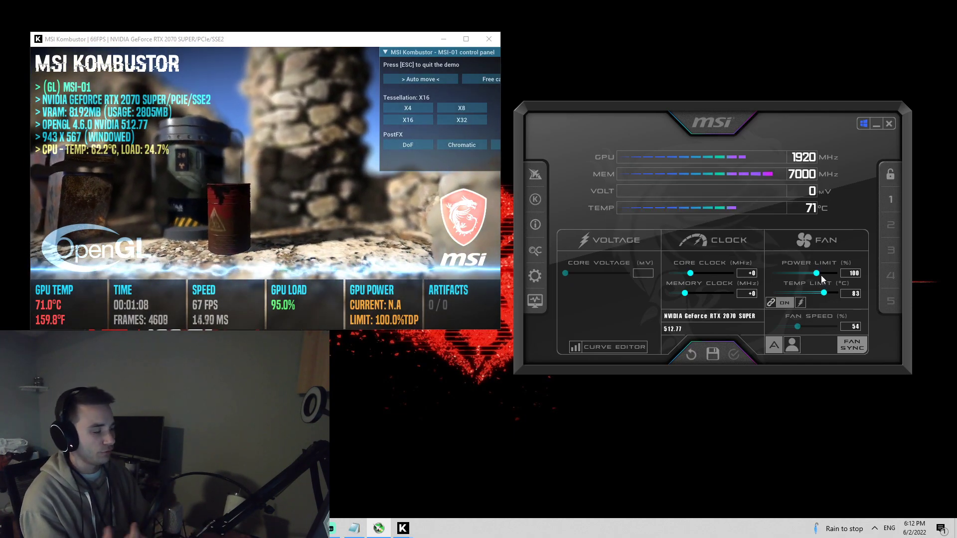
drag(816, 273, 837, 274)
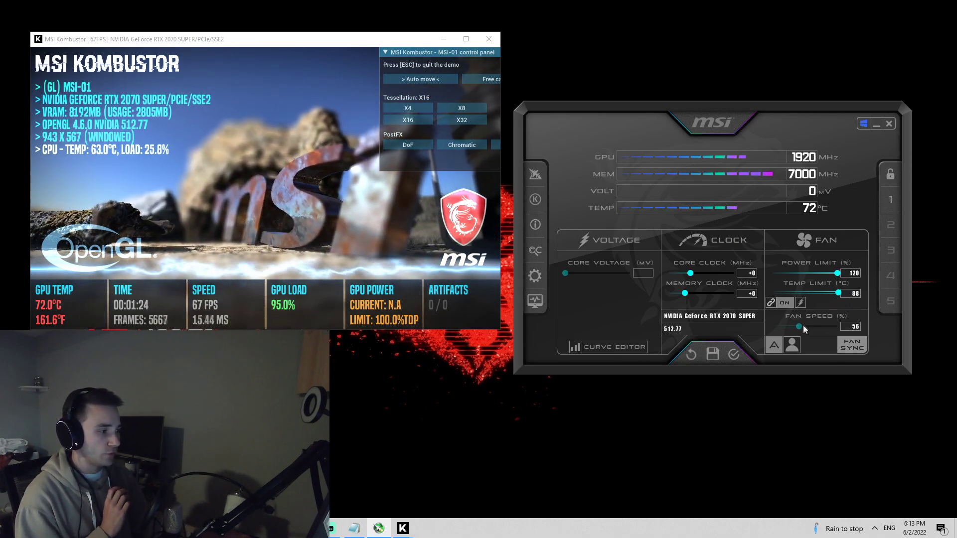
Disable auto fan control, set the fan speed to 74%, and apply.
mouse_move(801, 329)
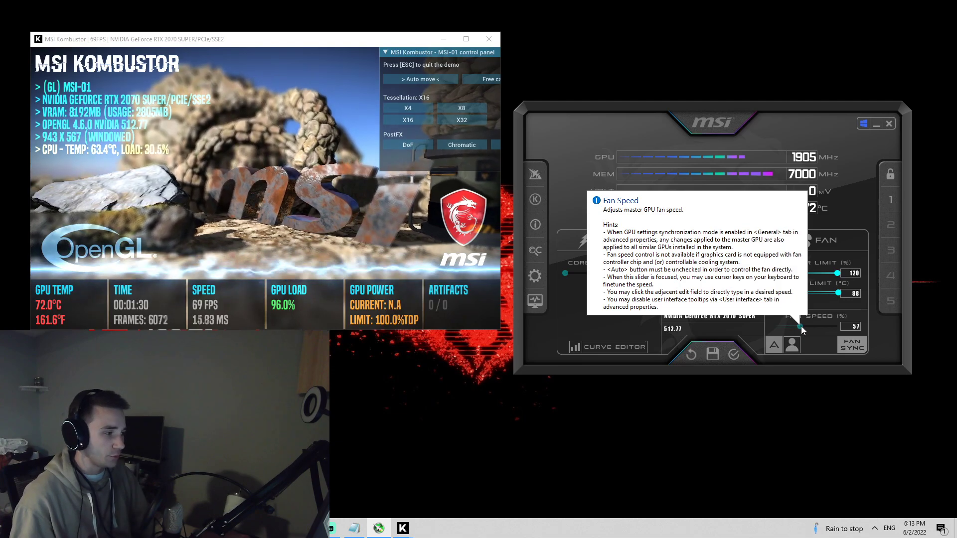
drag(801, 330, 803, 327)
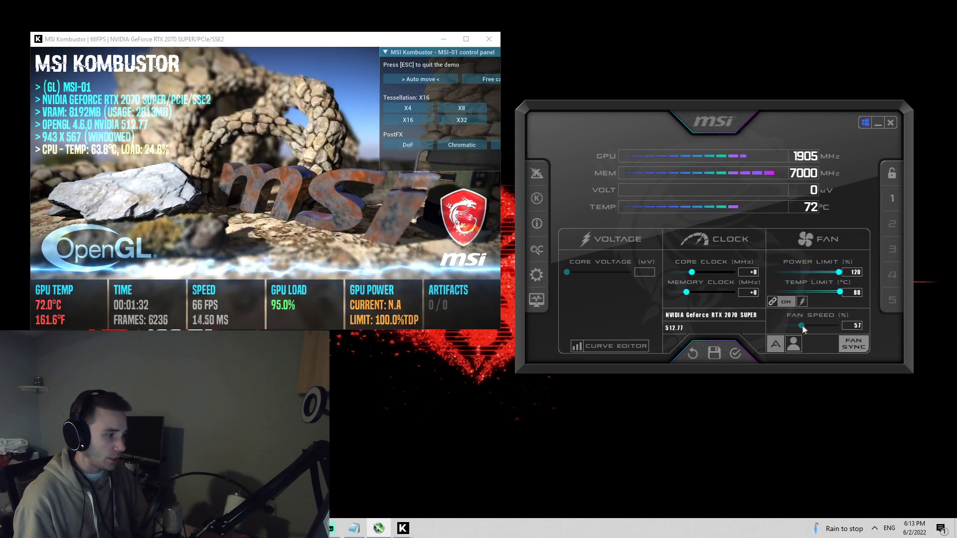
click(776, 344)
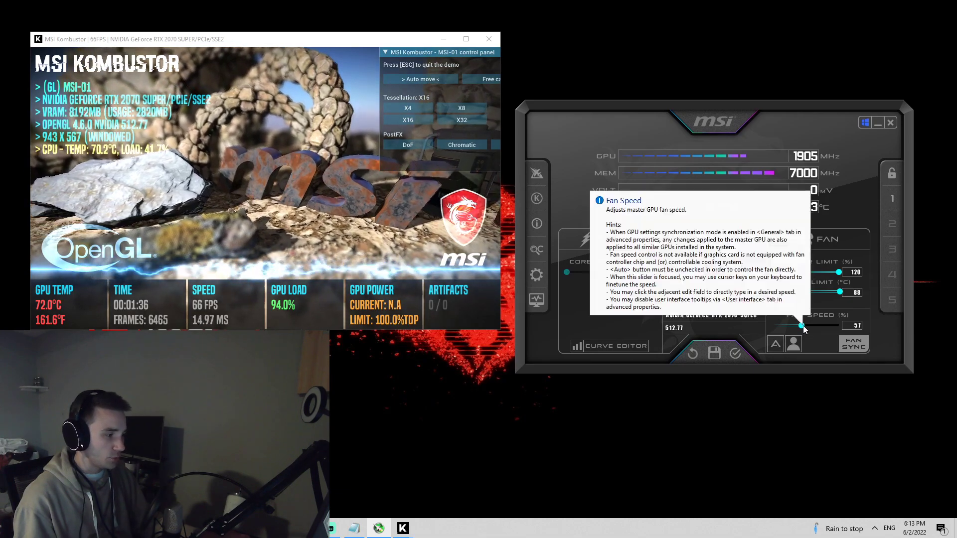
mouse_move(801, 326)
mouse_down()
mouse_move(848, 327)
mouse_move(821, 327)
mouse_up()
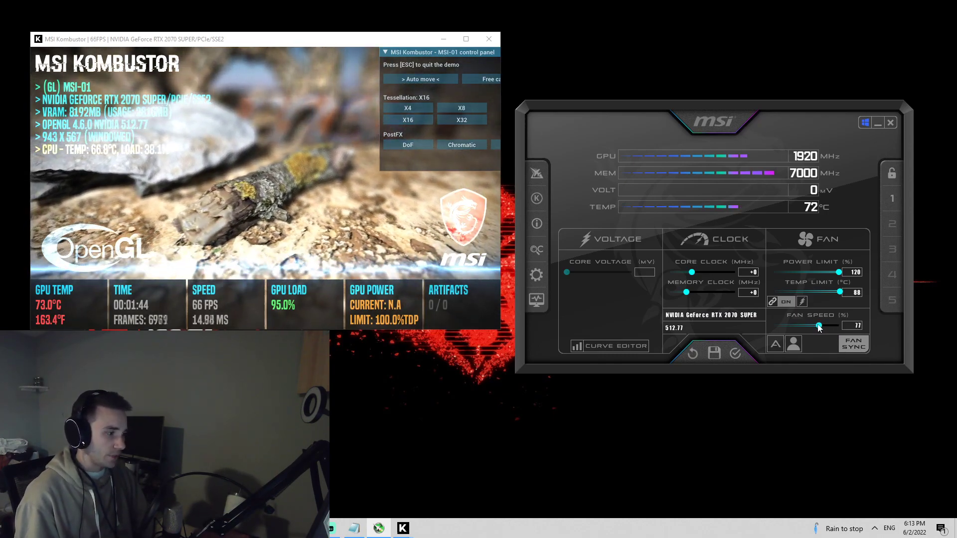
drag(820, 327, 815, 328)
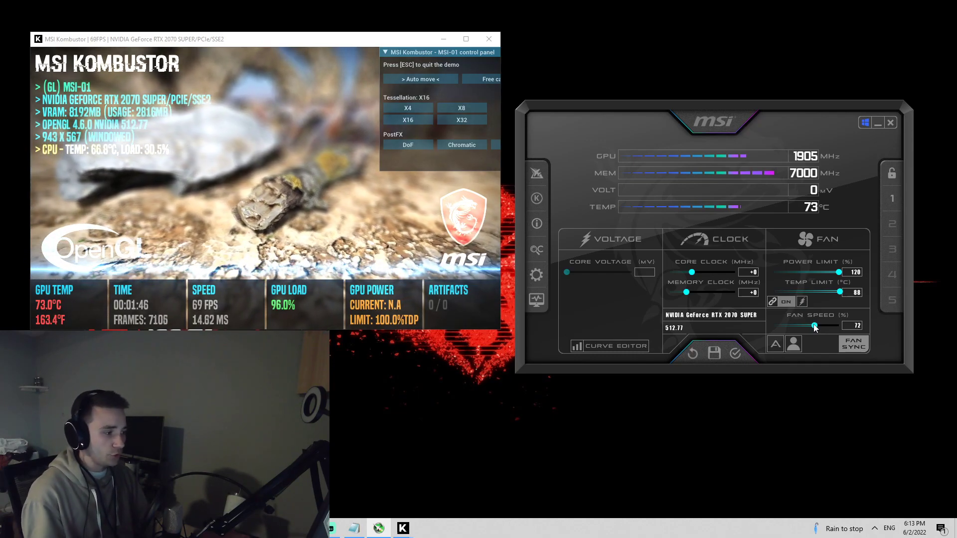
click(739, 356)
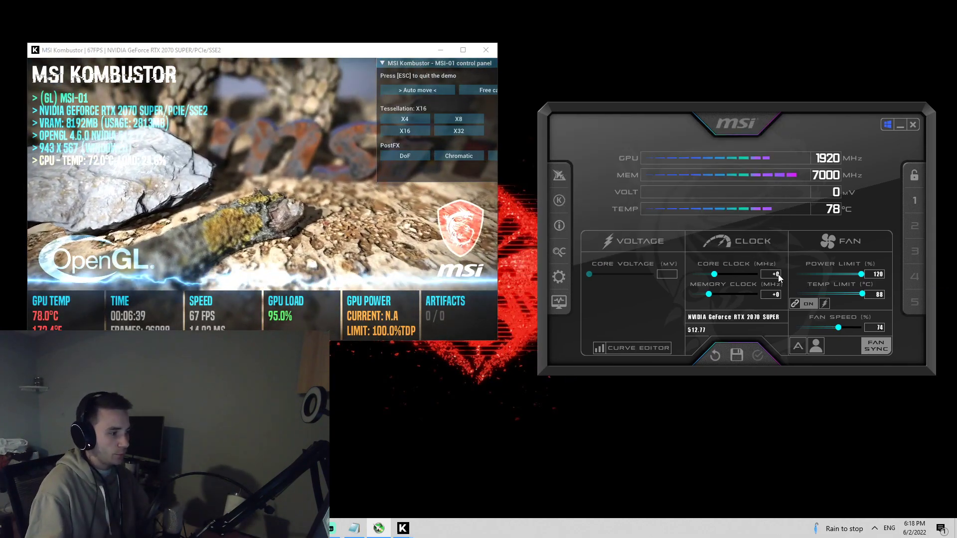
Apply a +20 and then a +40 MHz core clock offset.
click(772, 274)
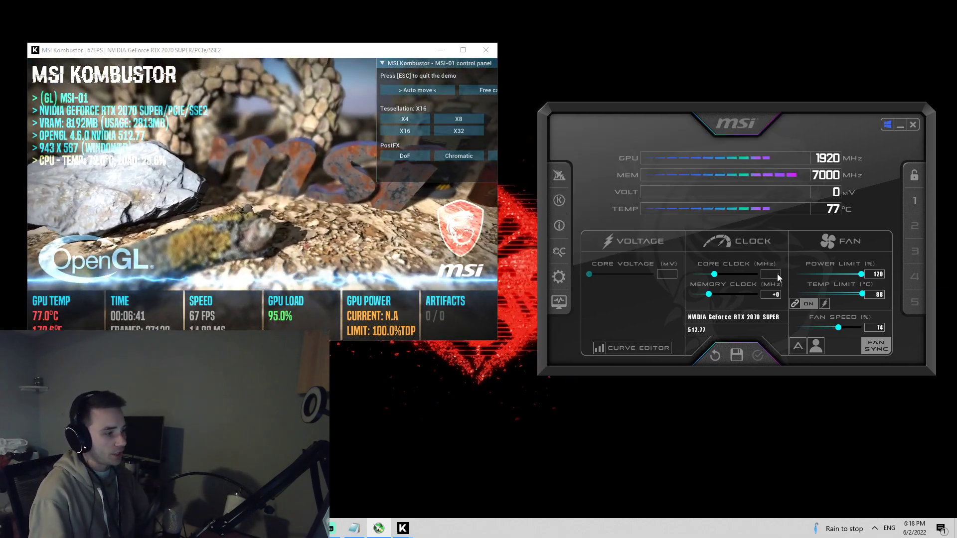
text(2)
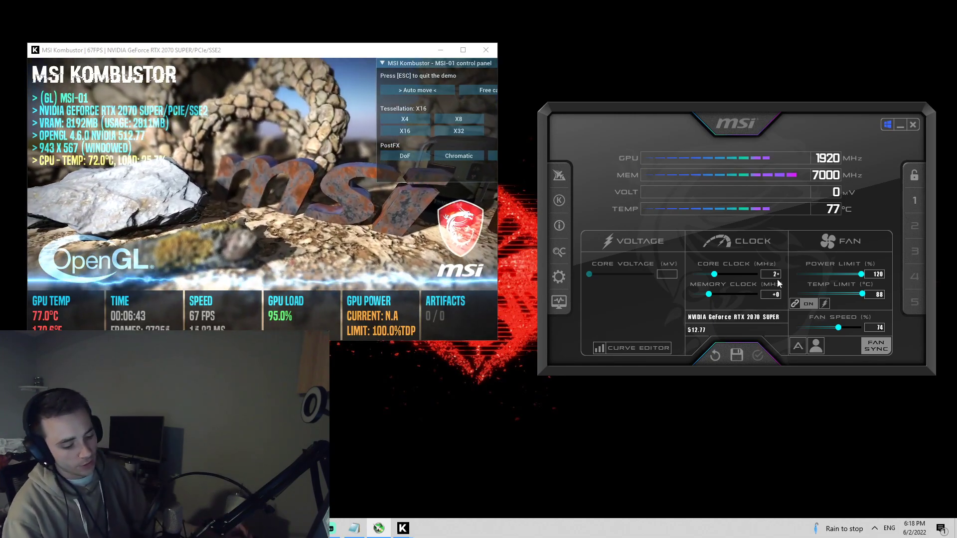
text(0)
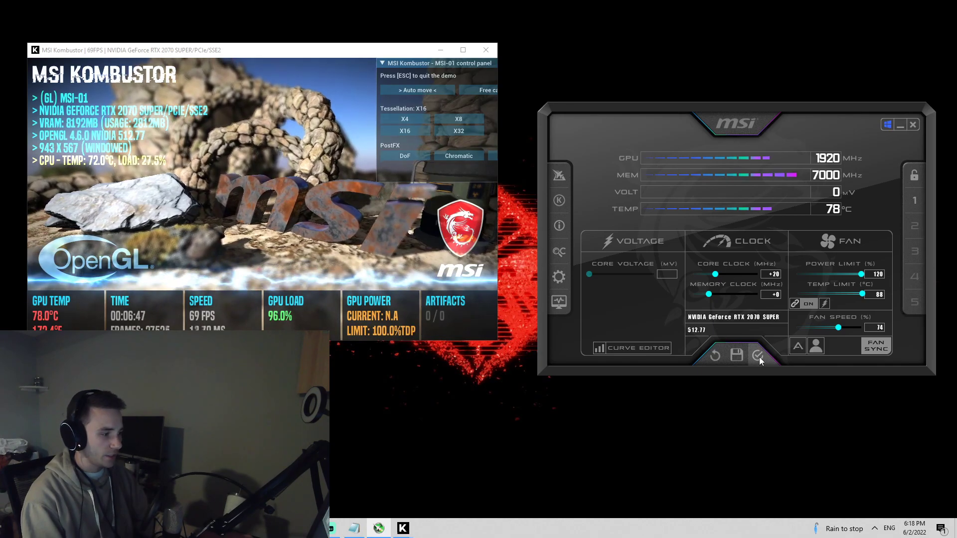
click(759, 356)
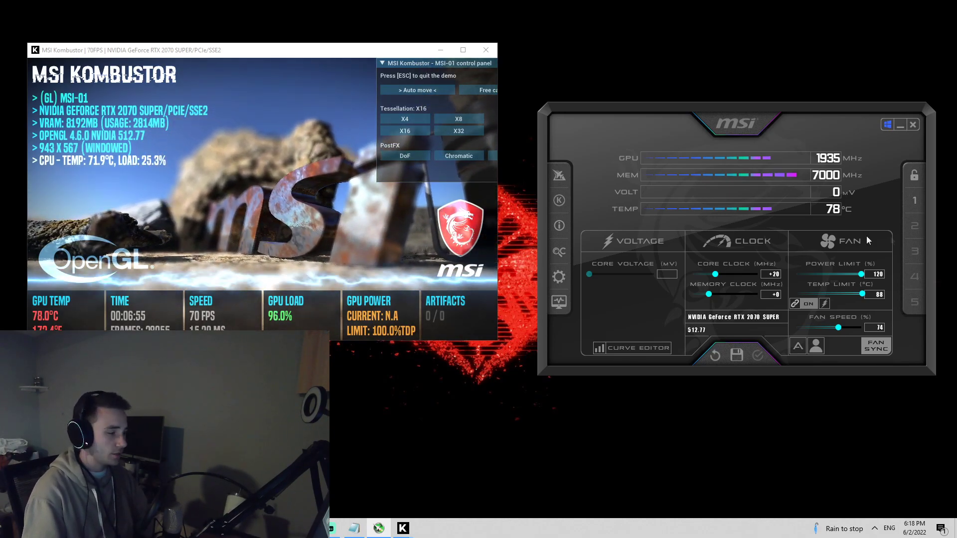
text(40)
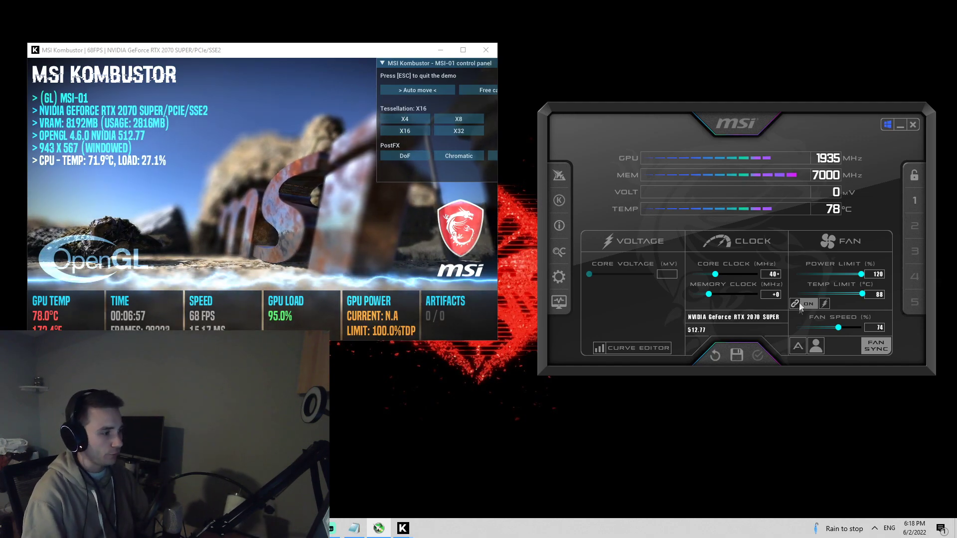
key(Return)
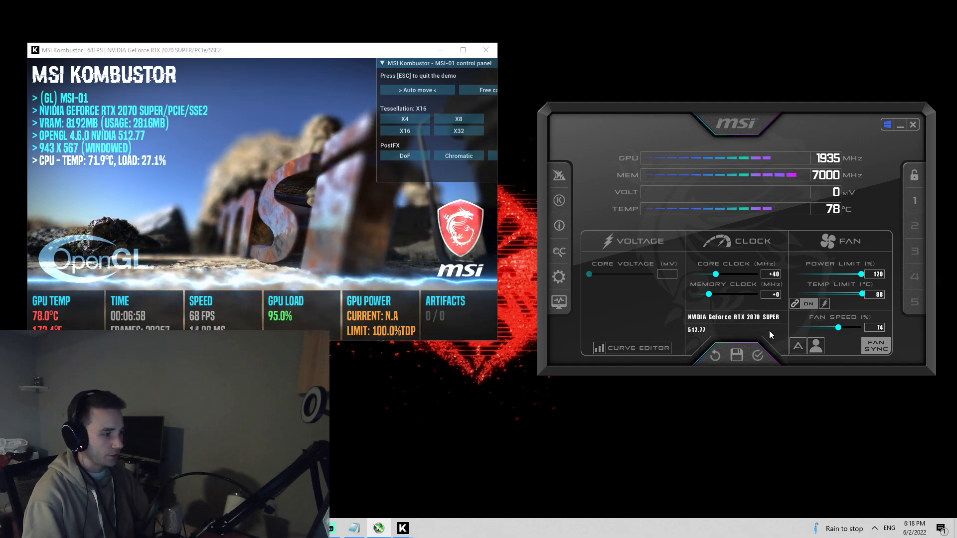
click(754, 356)
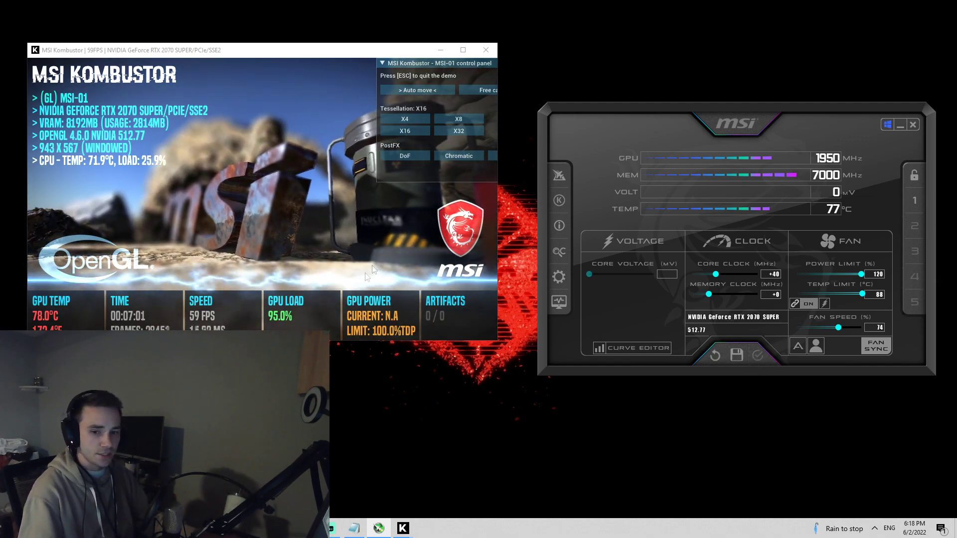
Enter a +60 MHz core clock offset.
drag(258, 55, 257, 34)
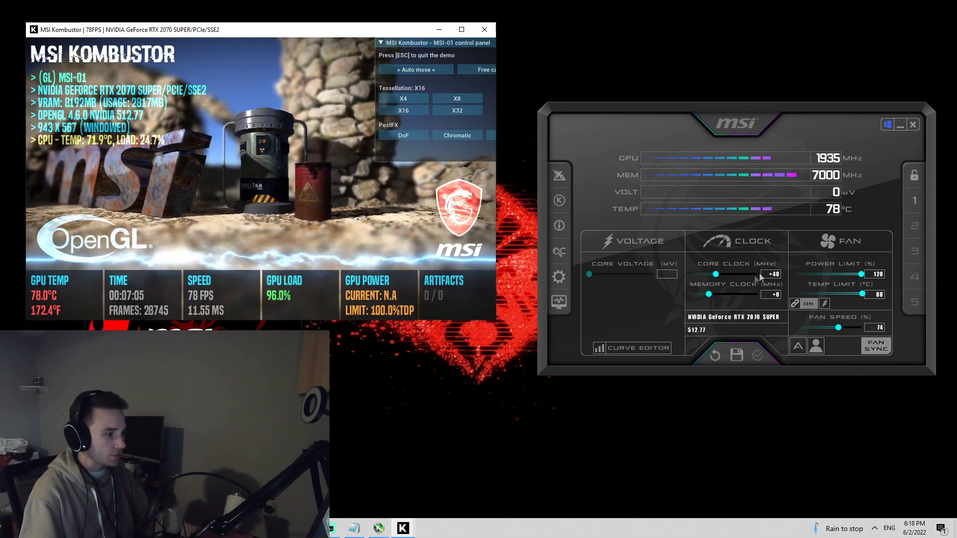
click(775, 276)
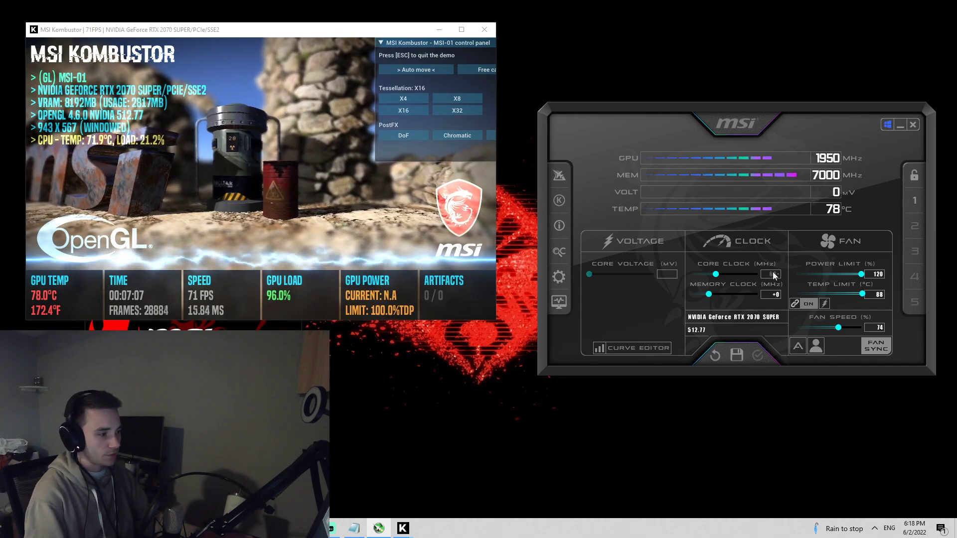
text(60)
key(Return)
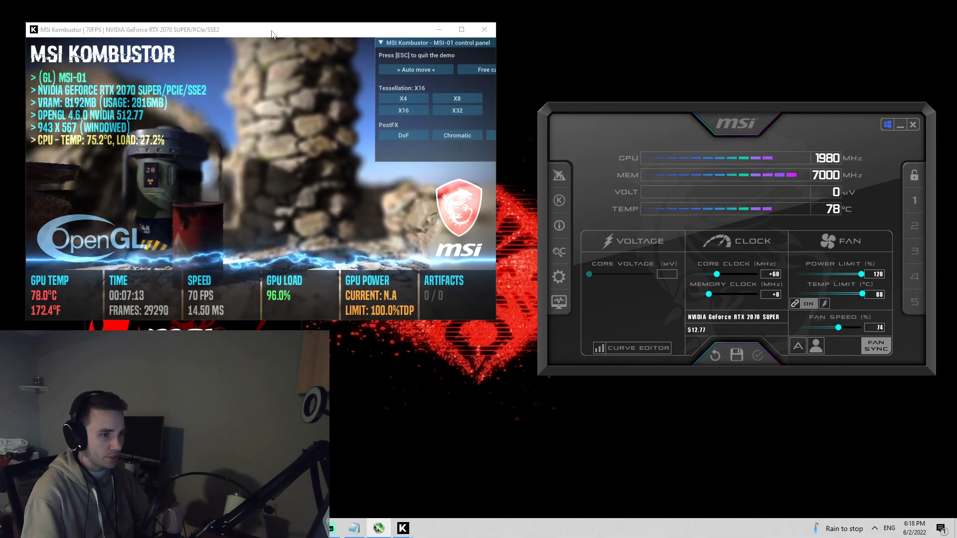
Raise the core clock offset to +120 MHz and apply it.
drag(272, 34, 268, 48)
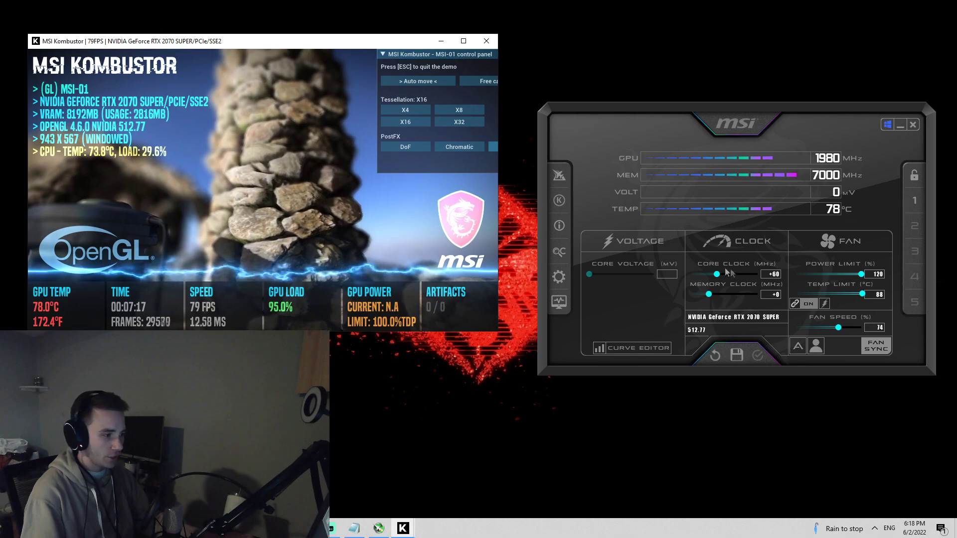
click(771, 274)
key(BackSpace)
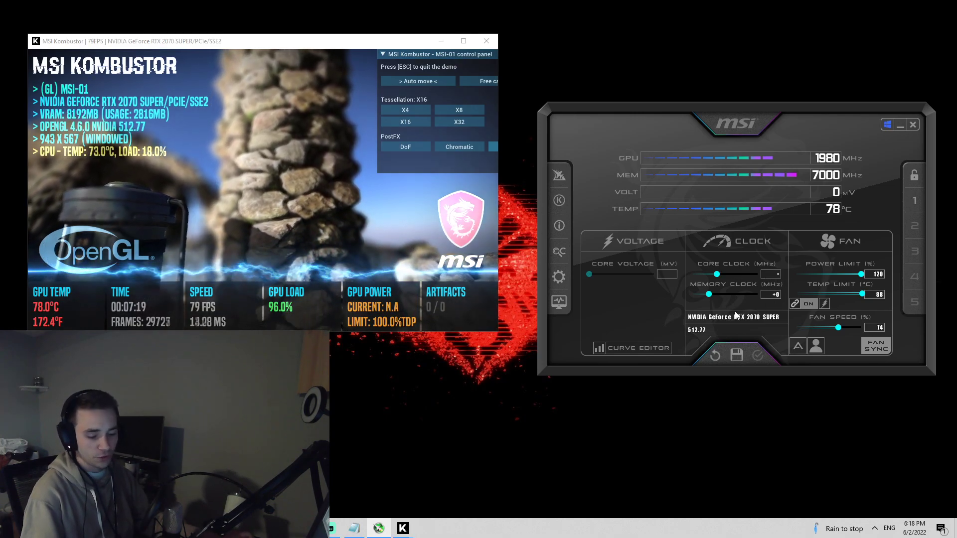
text(1)
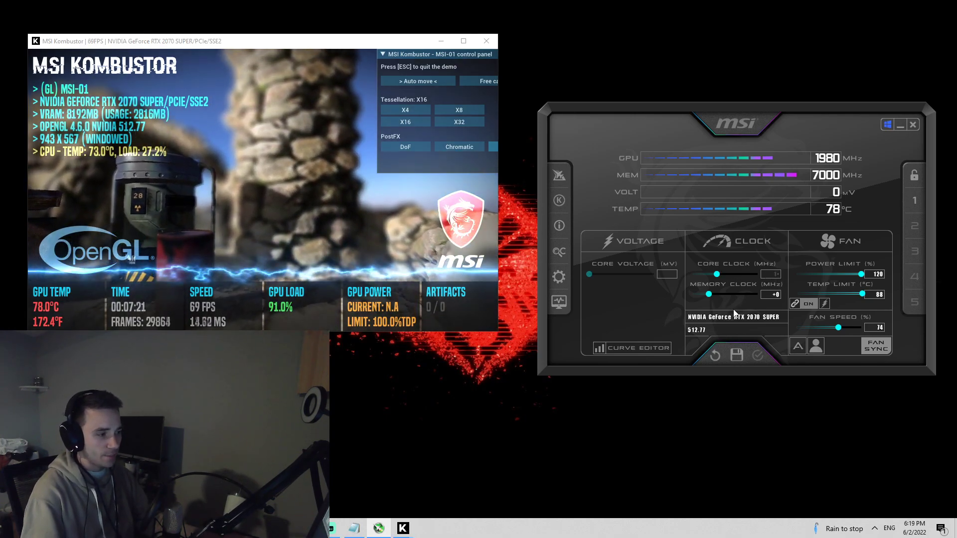
text(40)
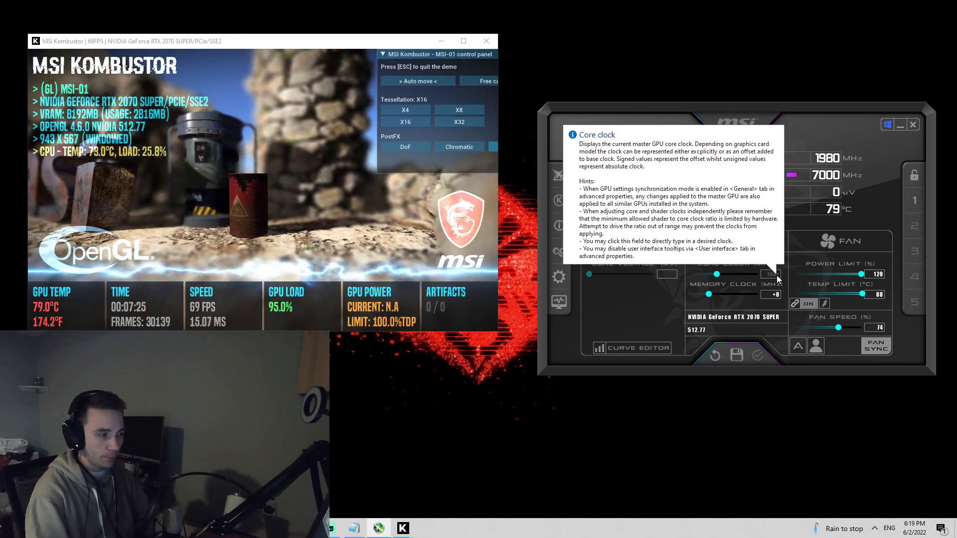
key(Return)
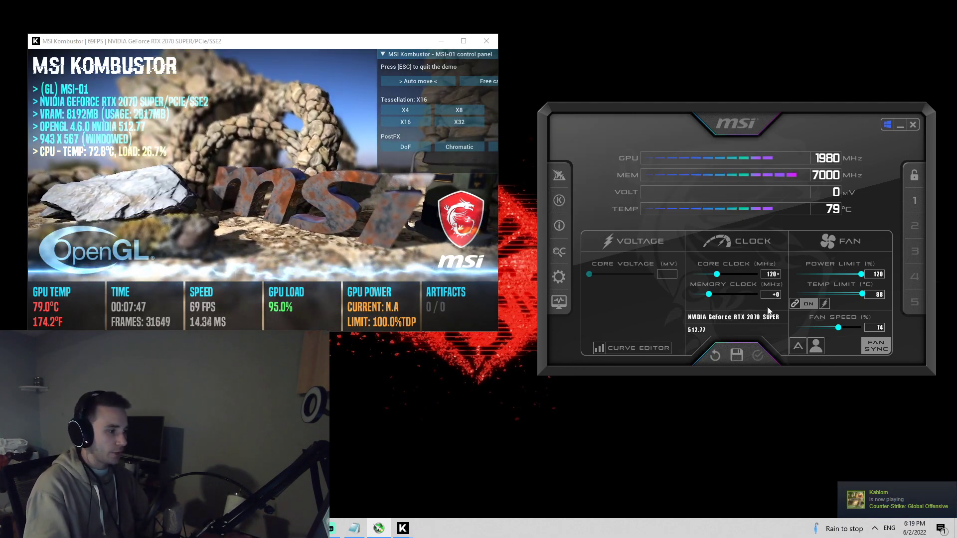
click(757, 357)
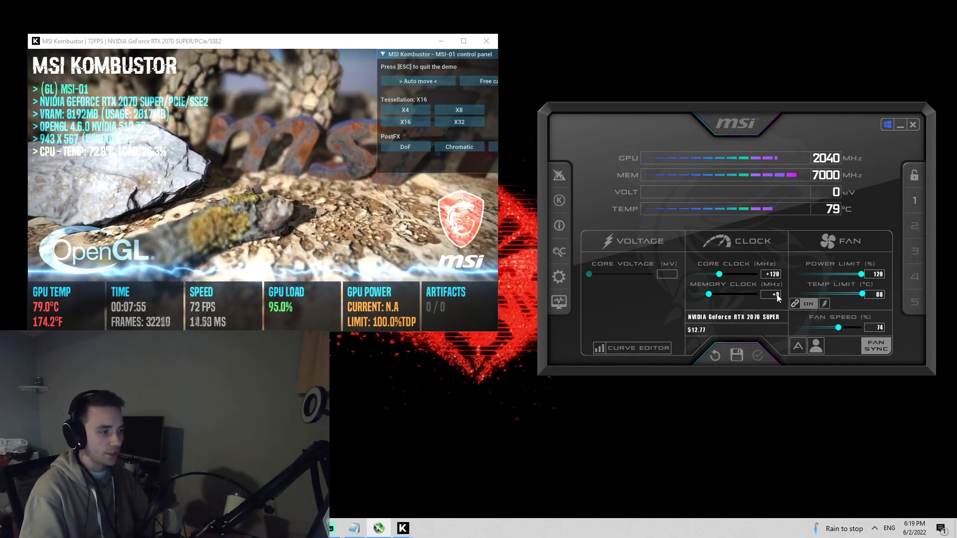
click(776, 295)
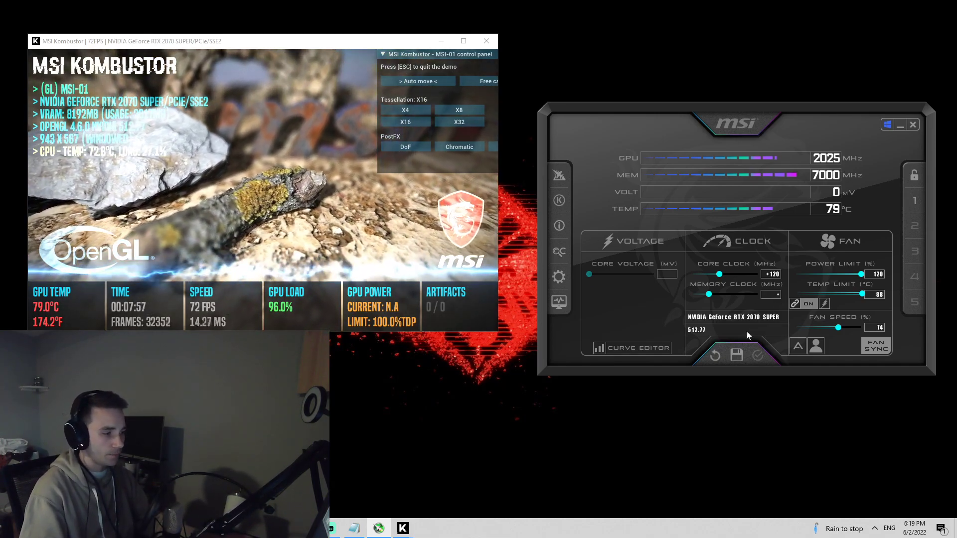
Apply a +10 and then a +20 MHz memory clock offset.
text(10)
key(Return)
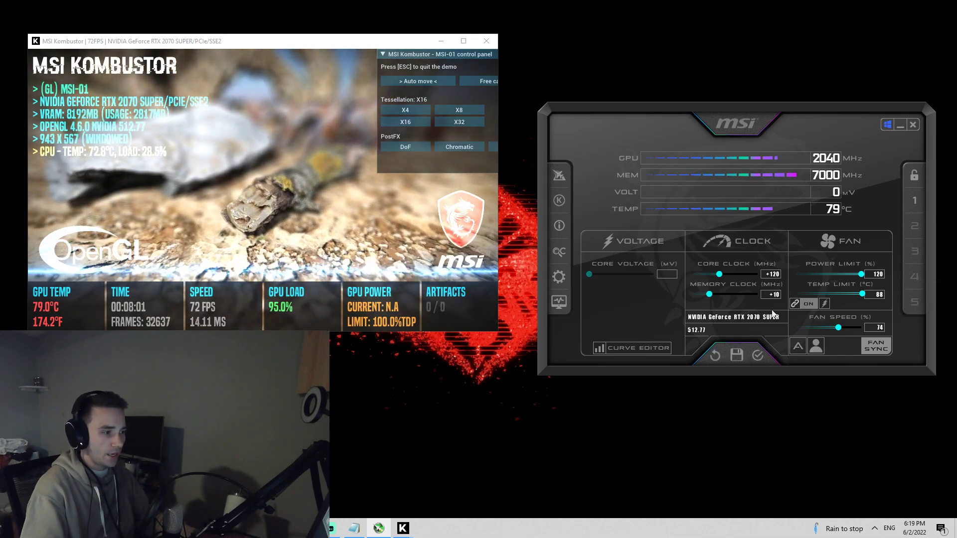
click(758, 355)
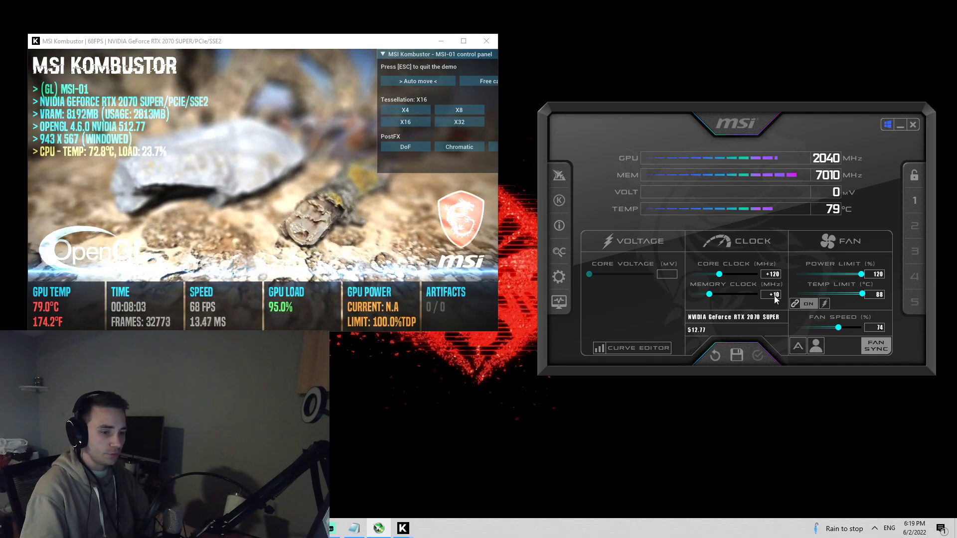
double_click(773, 295)
text(20)
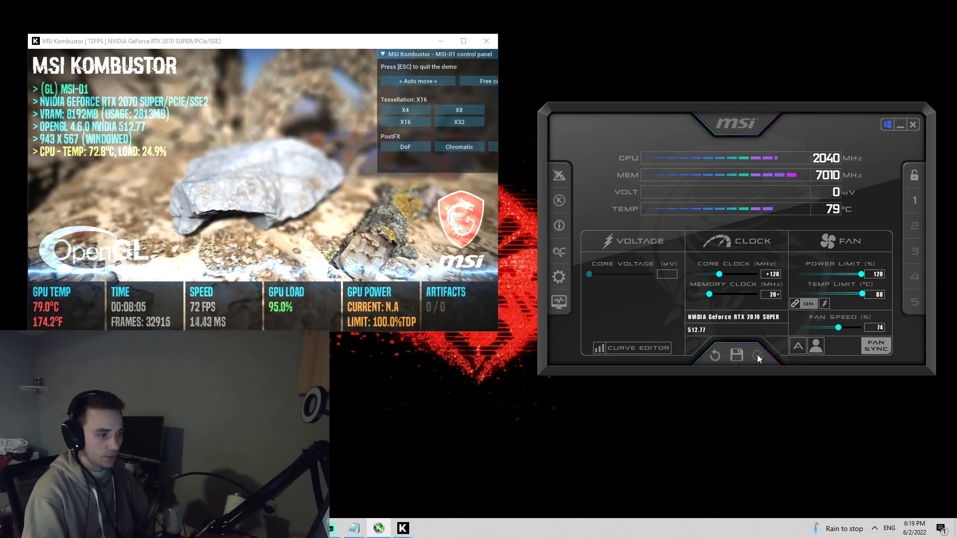
click(757, 354)
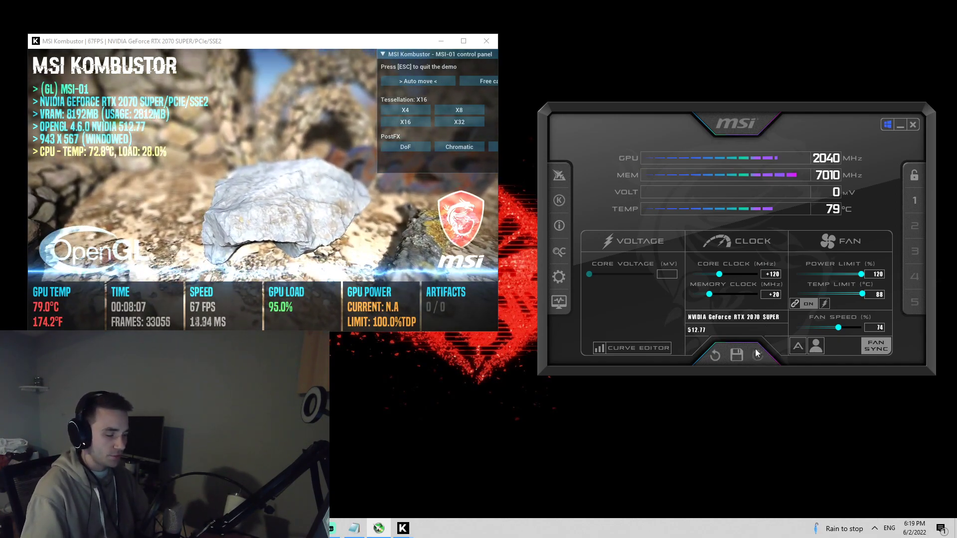
Apply a +40 MHz memory clock offset, bringing memory to 7040 MHz.
double_click(773, 295)
key(BackSpace)
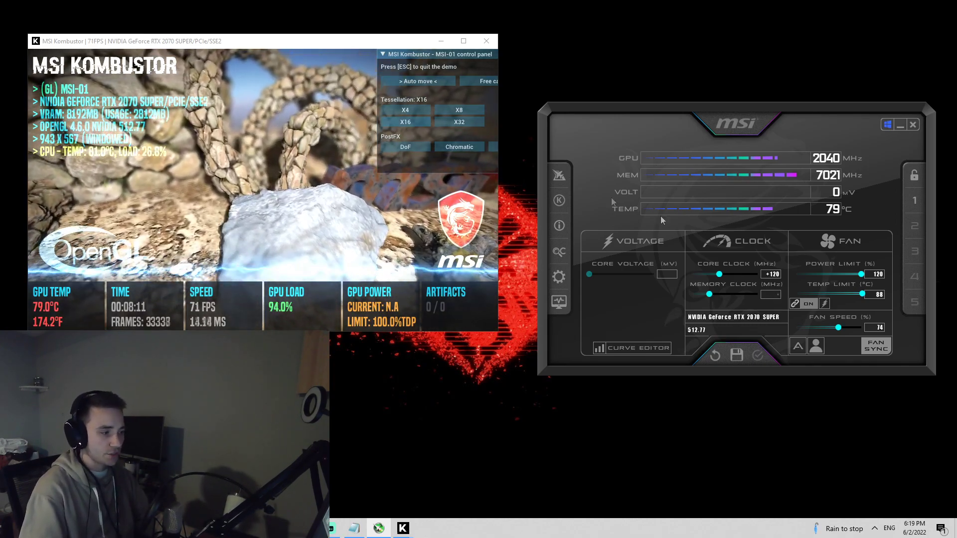
text(40)
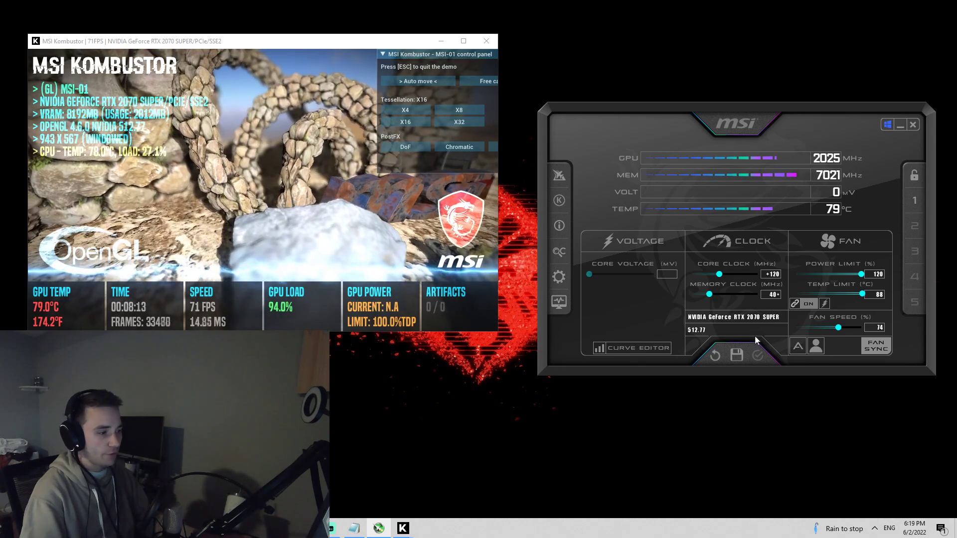
double_click(771, 294)
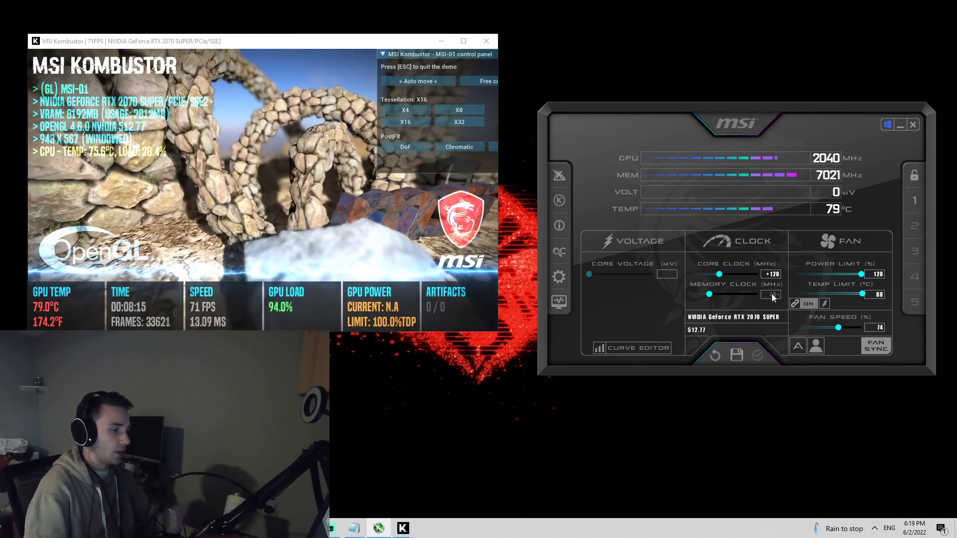
click(760, 351)
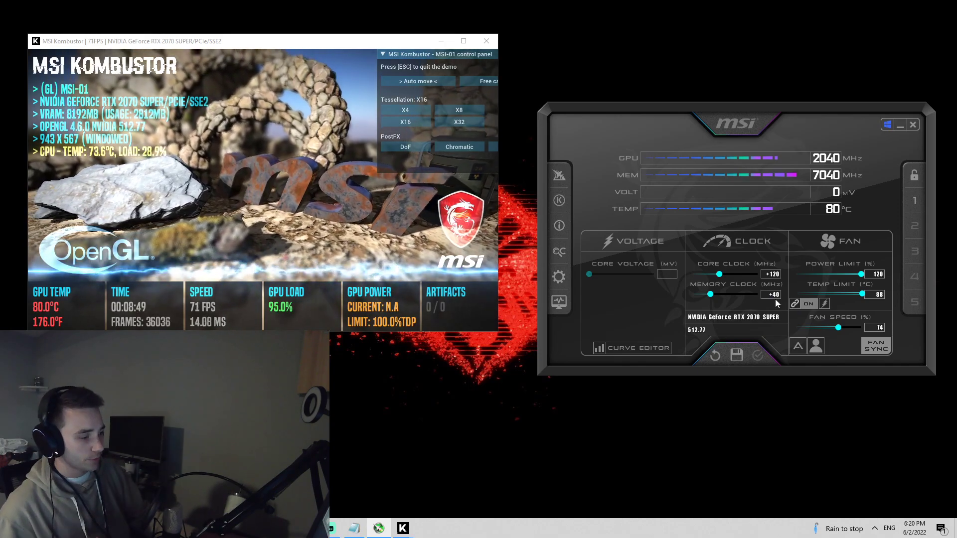
mouse_move(776, 296)
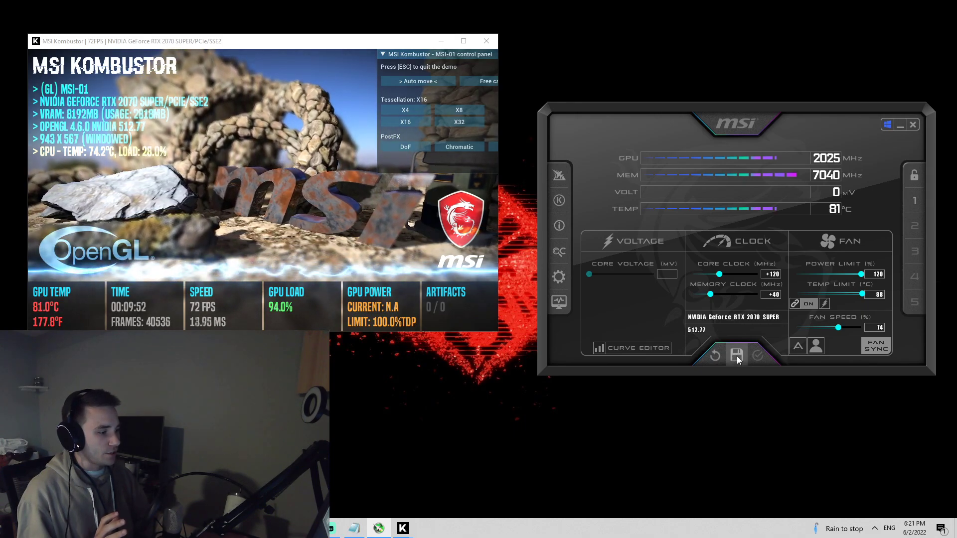
Save the +120 core / +40 memory overclock to profile slot 1.
click(914, 201)
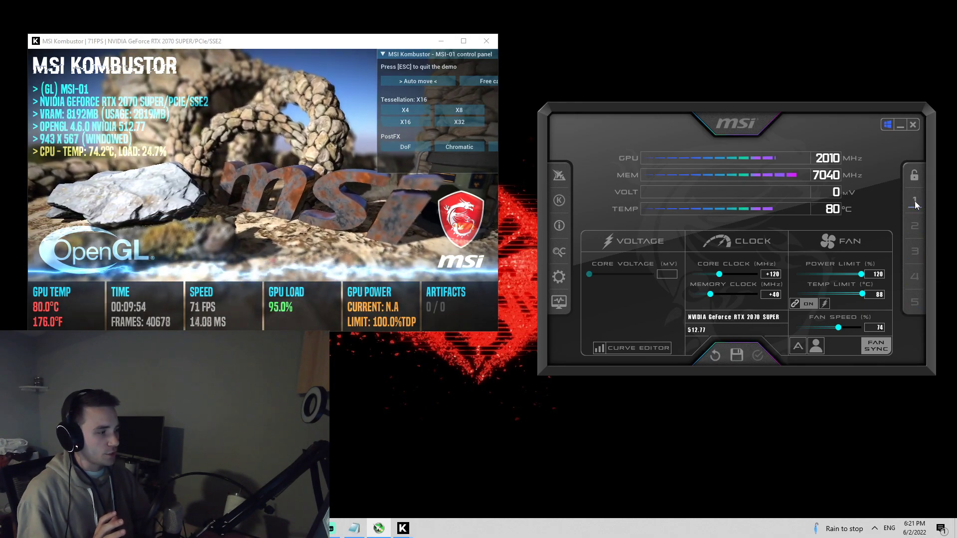